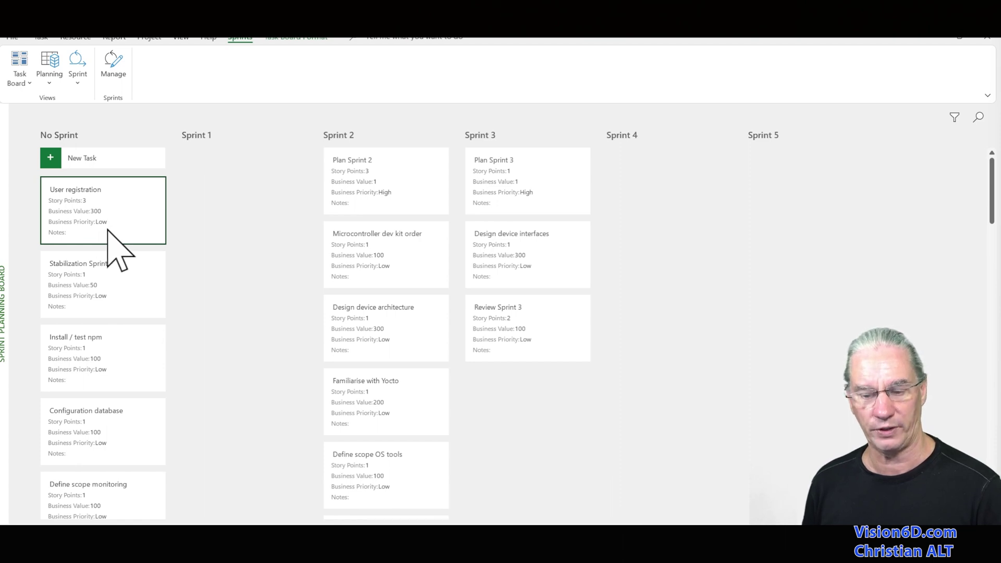
- Open the User registration task's details and examine its custom fields, including the predefined values for Story Points
{"action": "double_click", "coordinate": [121, 217]}
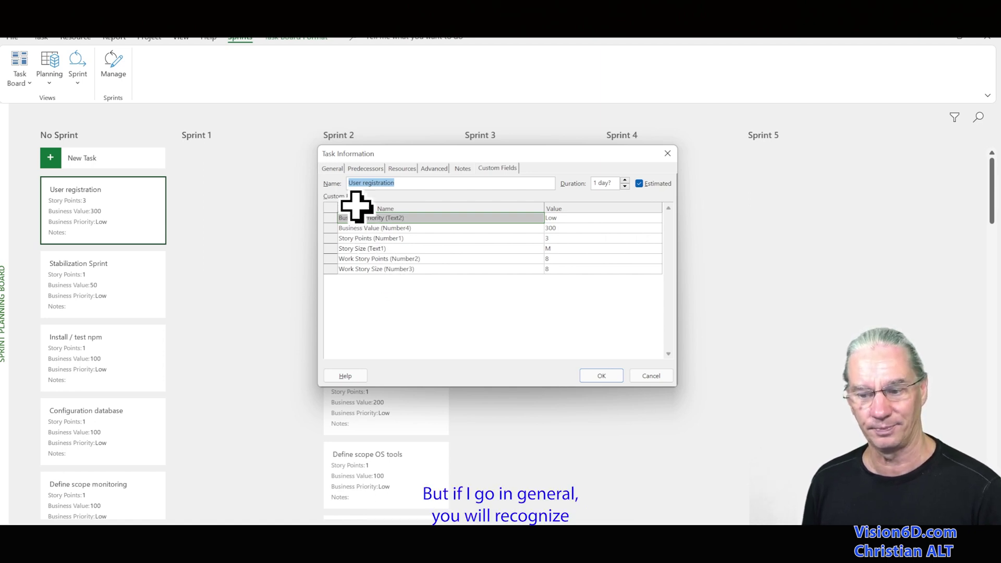
{"action": "left_click", "coordinate": [333, 167]}
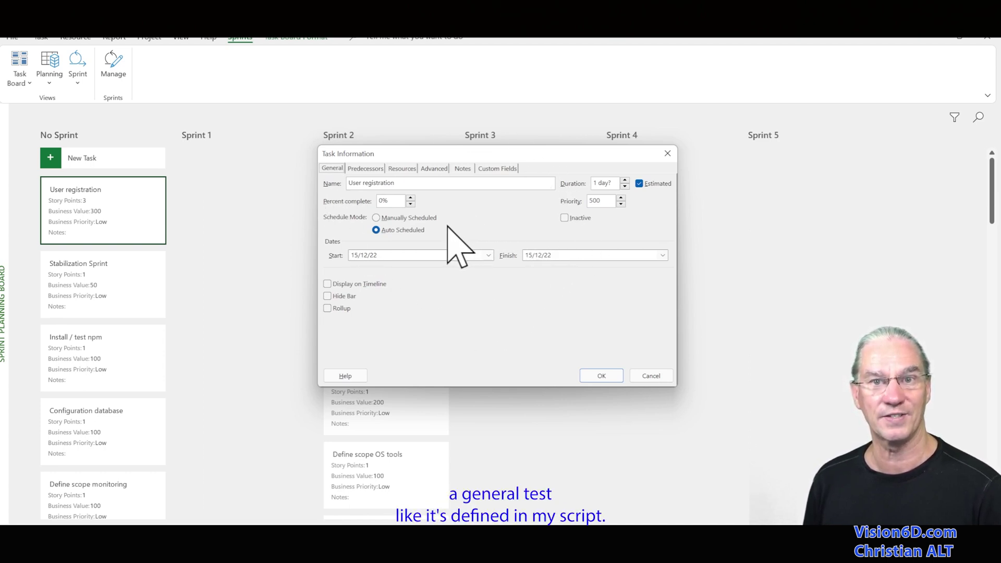
{"action": "left_click", "coordinate": [499, 168]}
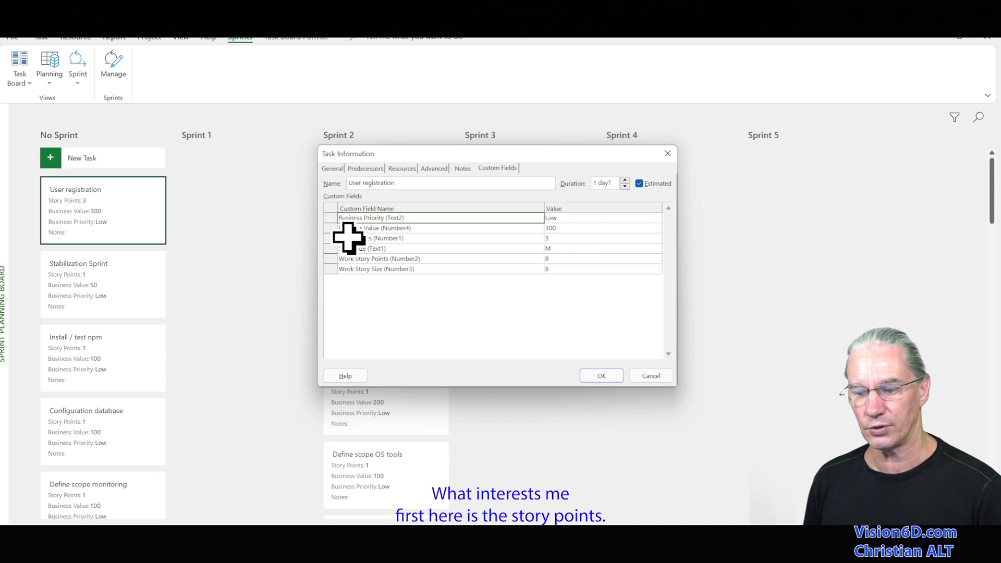
{"action": "left_click", "coordinate": [386, 239]}
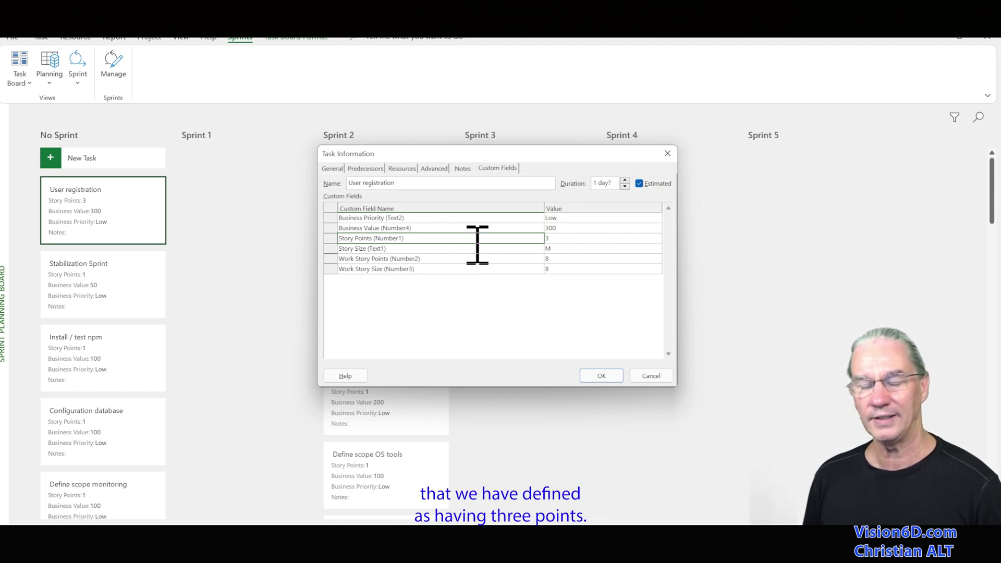
{"action": "left_click", "coordinate": [582, 239]}
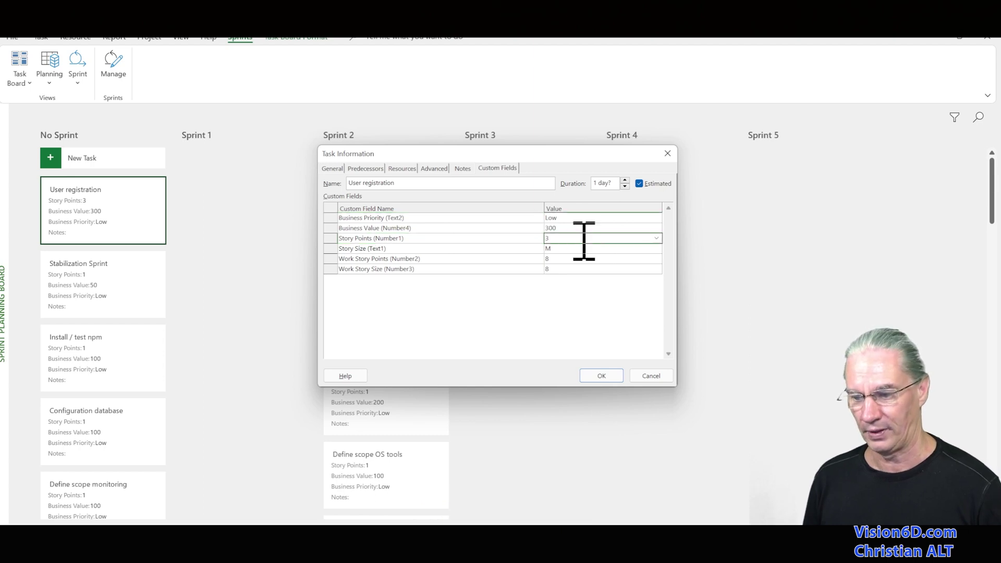
{"action": "left_click", "coordinate": [657, 239]}
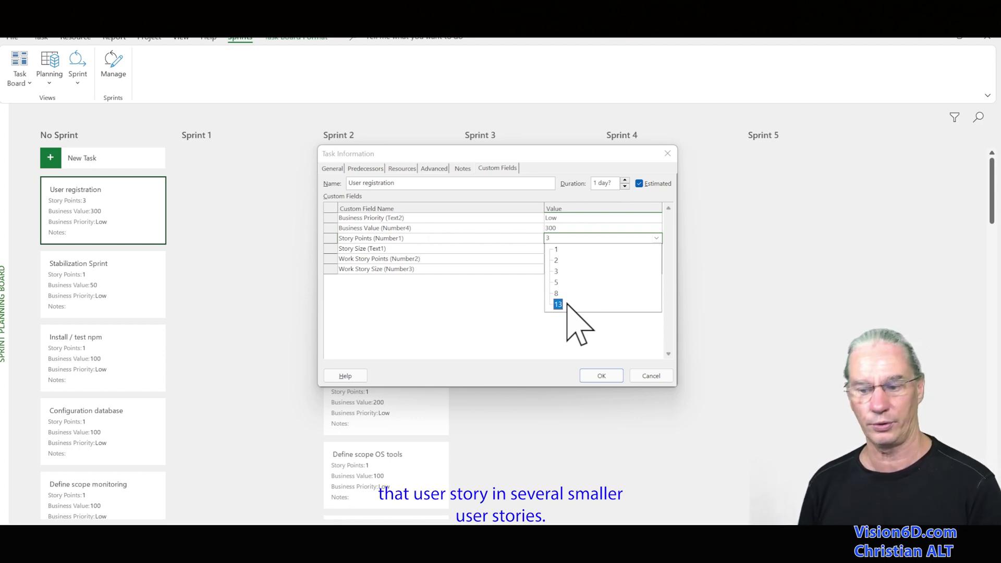
{"action": "left_click", "coordinate": [472, 305]}
- Examine the predefined Story Size values available for the User registration task, keeping its current size
{"action": "left_click", "coordinate": [365, 248]}
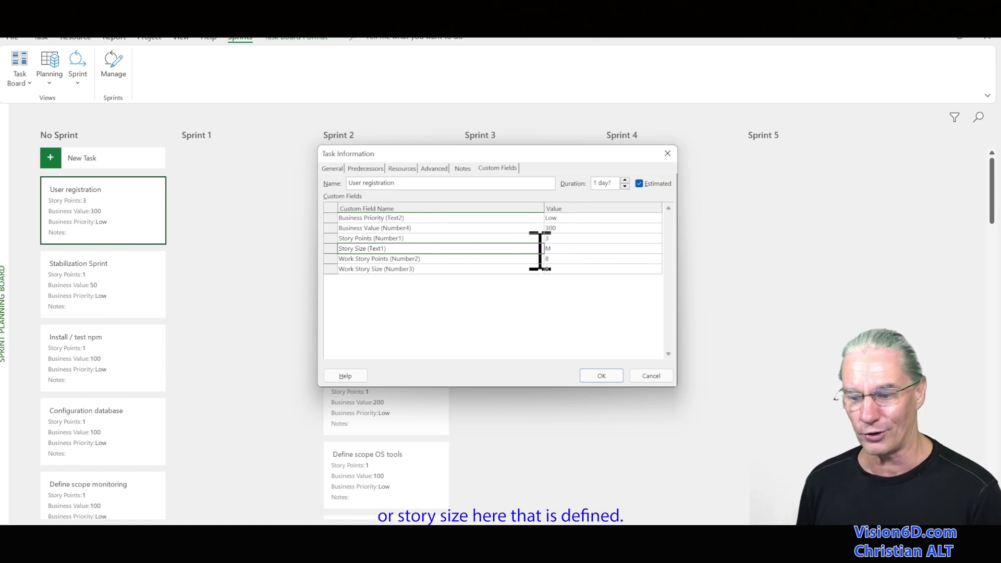
{"action": "left_click", "coordinate": [577, 248]}
{"action": "left_click", "coordinate": [657, 249]}
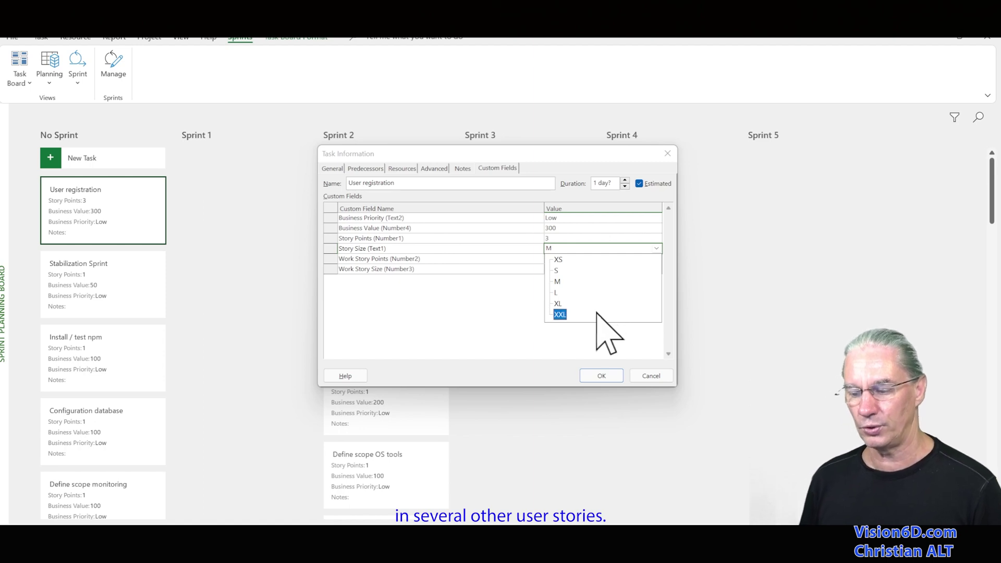
{"action": "left_click", "coordinate": [547, 341]}
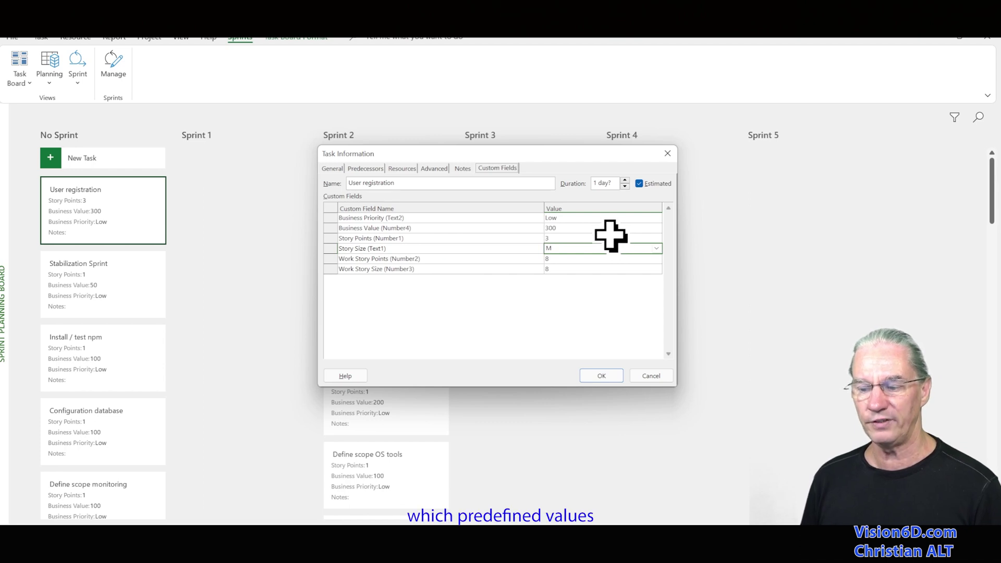
- Check the User registration task's Work Story Points and Business Priority fields, and close the task details
{"action": "left_click", "coordinate": [414, 261]}
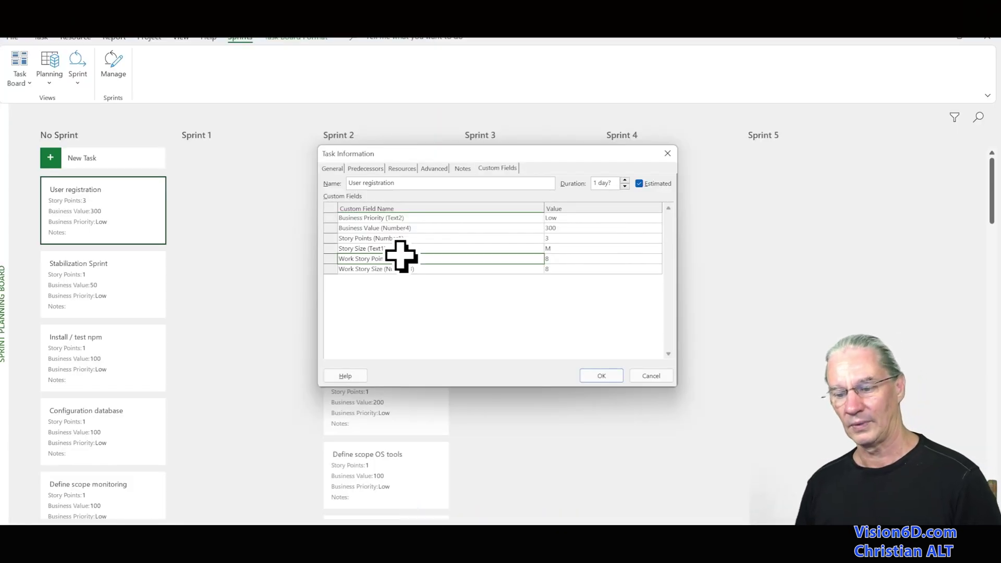
{"action": "left_click", "coordinate": [431, 218]}
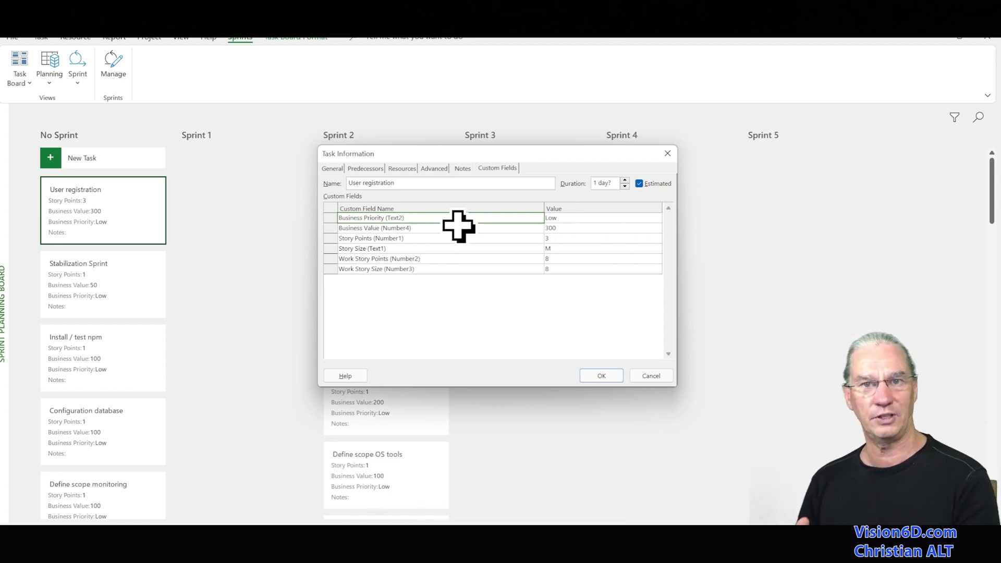
{"action": "key", "text": "Return"}
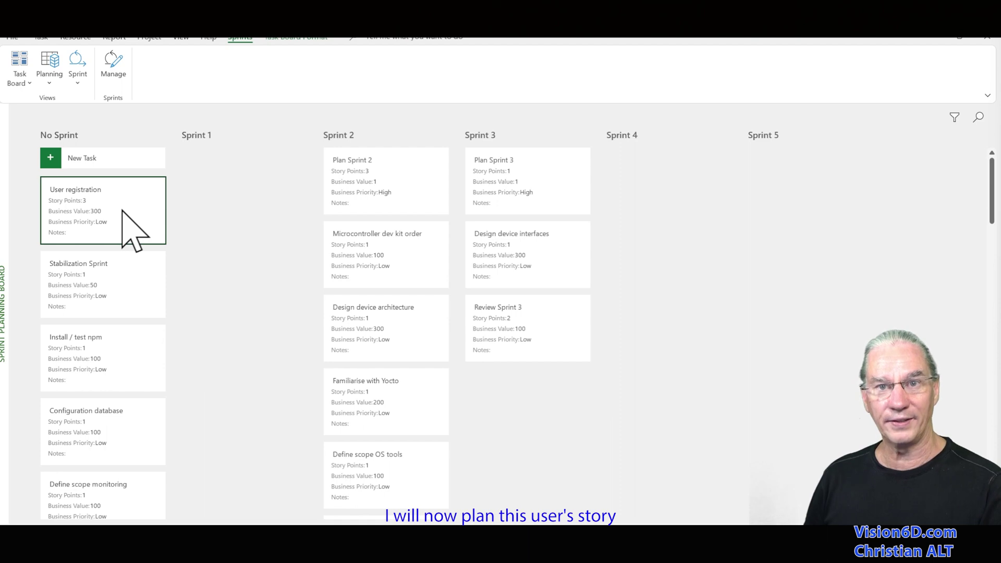
- Move the User registration card from No Sprint to Sprint 3, directly below Plan Sprint 3
{"action": "left_click_drag", "start_coordinate": [127, 217], "coordinate": [547, 255]}
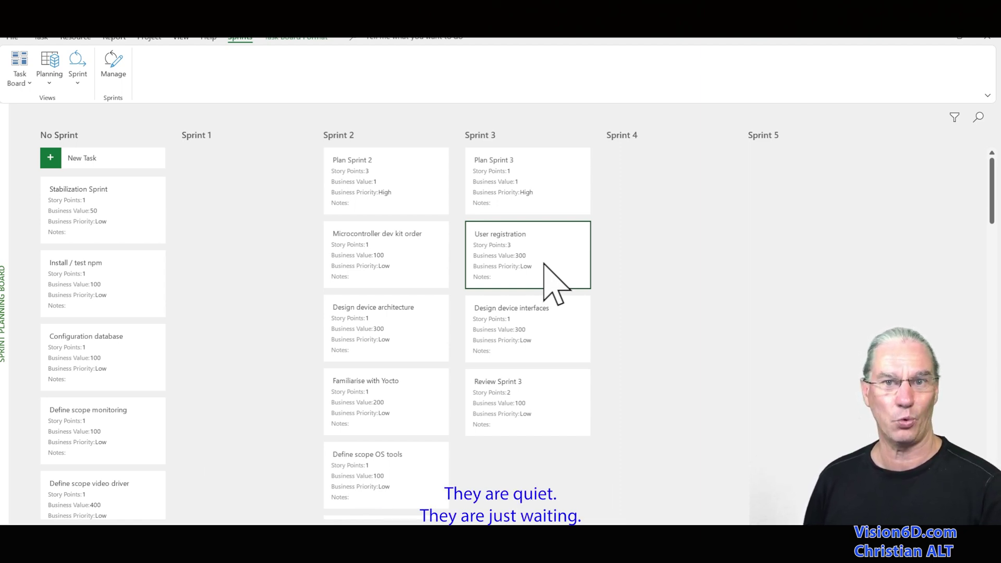
{"action": "key", "text": "Up"}
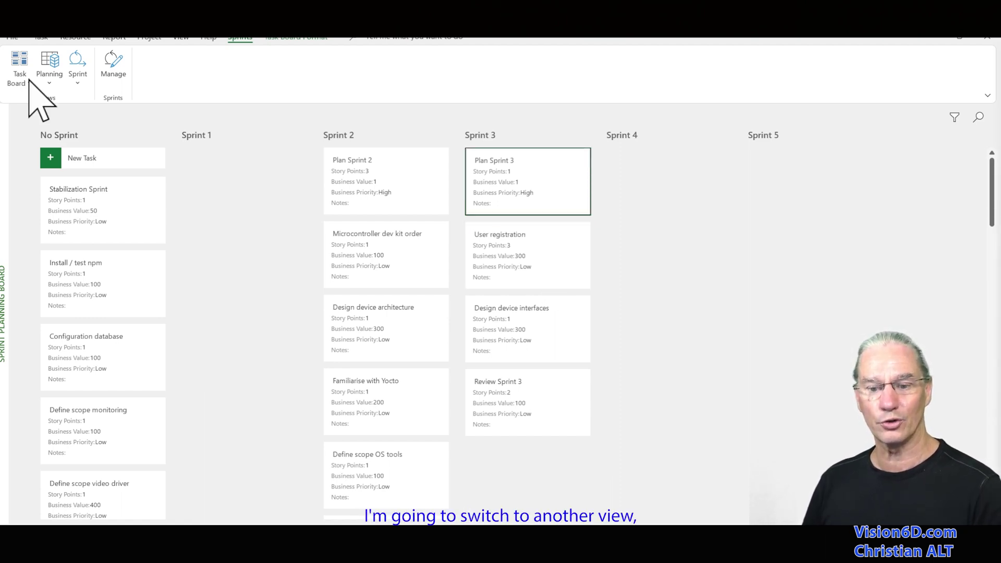
- Switch to the Task Board Sheet view and examine the Sprint and Board Status columns
{"action": "left_click", "coordinate": [23, 82]}
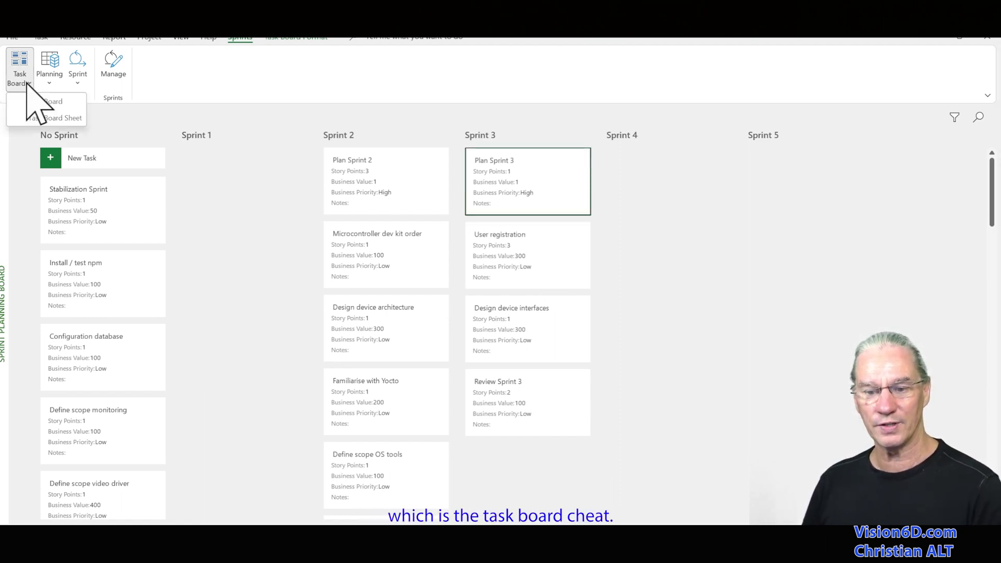
{"action": "left_click", "coordinate": [34, 119]}
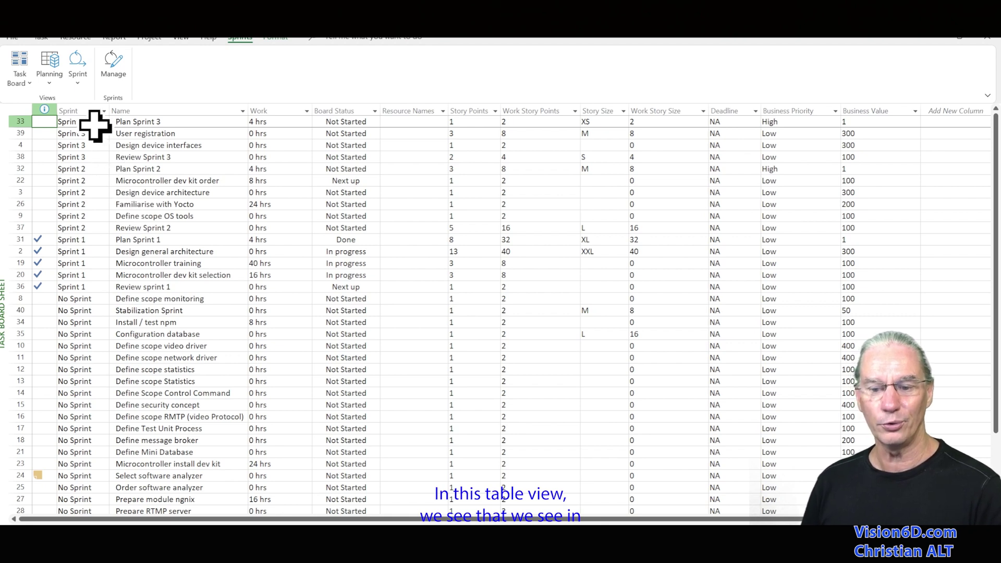
{"action": "left_click", "coordinate": [87, 103]}
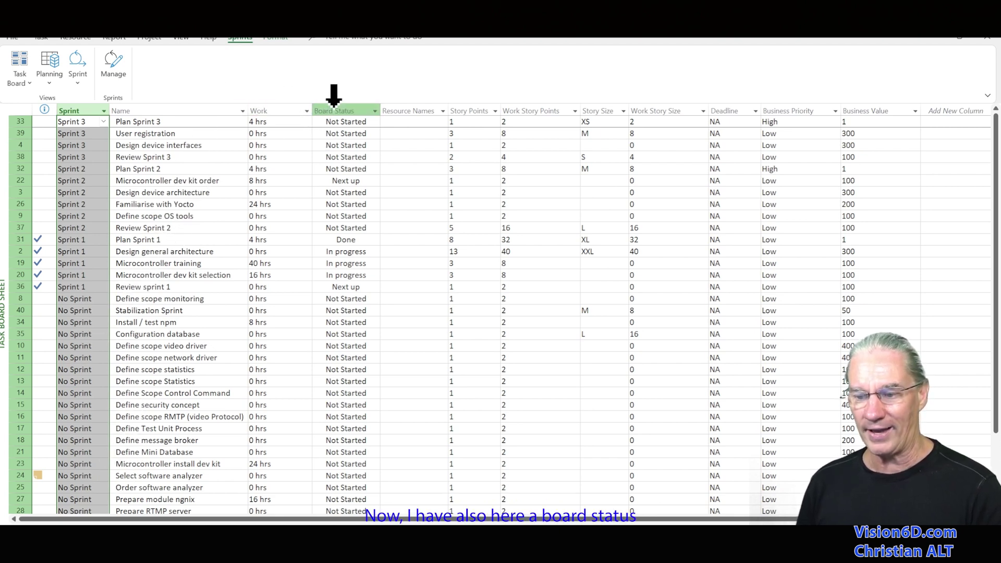
{"action": "left_click", "coordinate": [348, 99]}
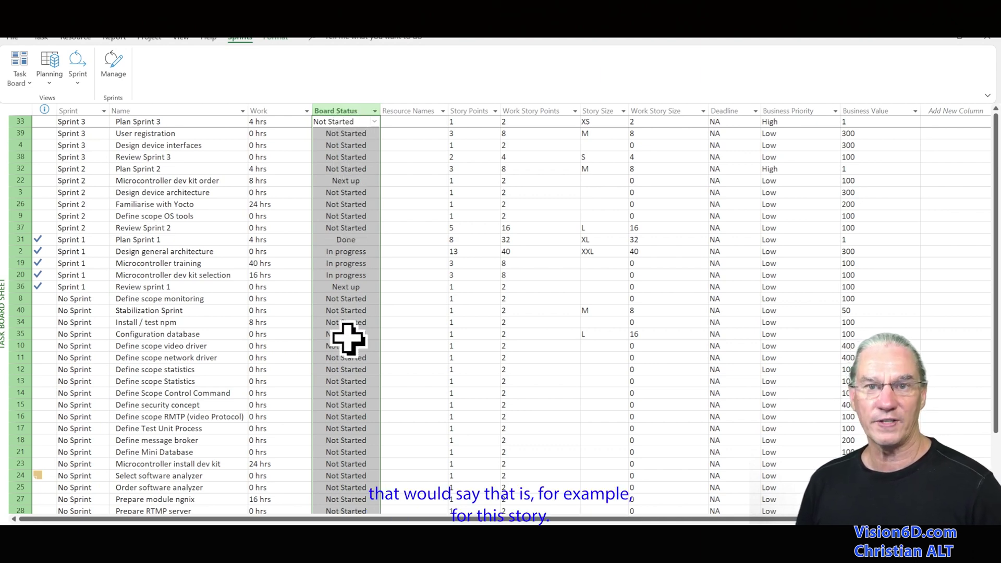
- Try to move the User registration card from Not Started to Next up on the Task Board
{"action": "left_click", "coordinate": [23, 61]}
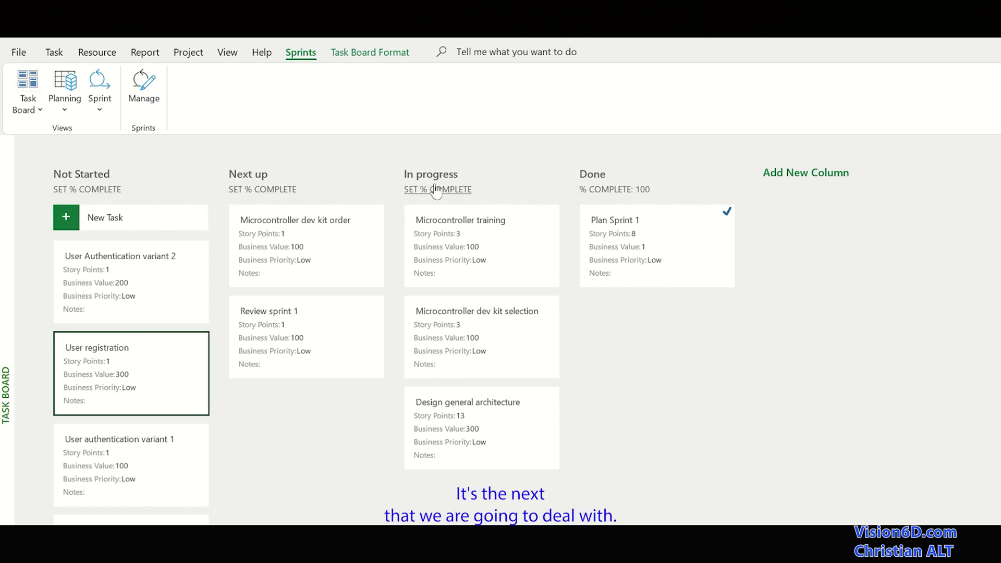
{"action": "left_click_drag", "start_coordinate": [100, 360], "coordinate": [274, 317]}
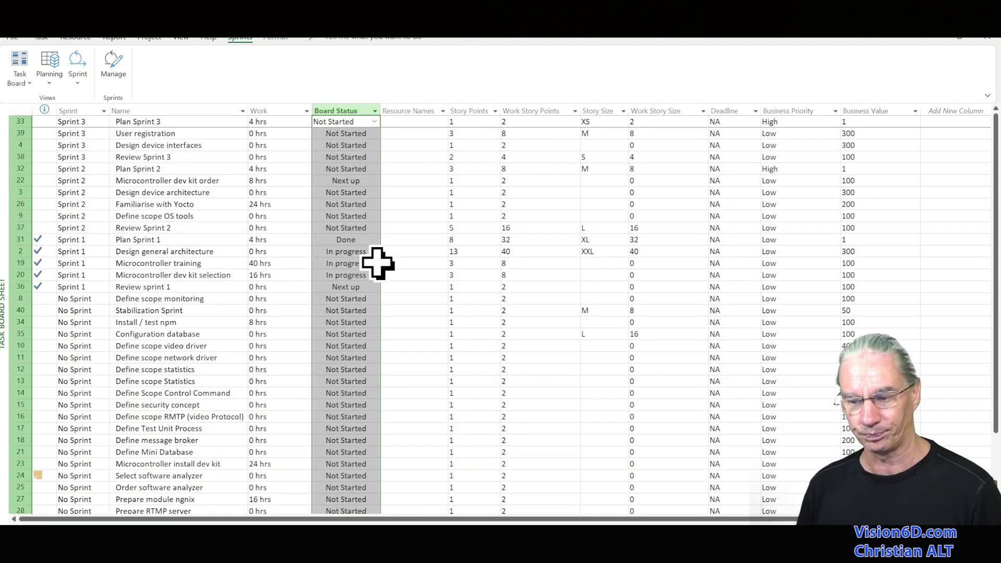
- Examine the sheet's Story Points column and the values selectable for Plan Sprint 3, without changing anything
{"action": "left_click", "coordinate": [472, 107]}
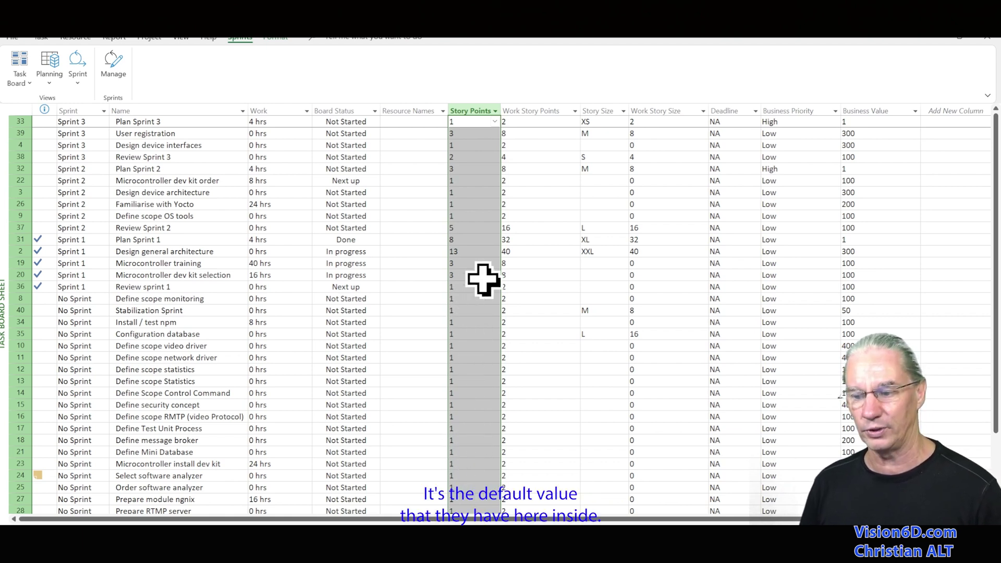
{"action": "left_click", "coordinate": [494, 122]}
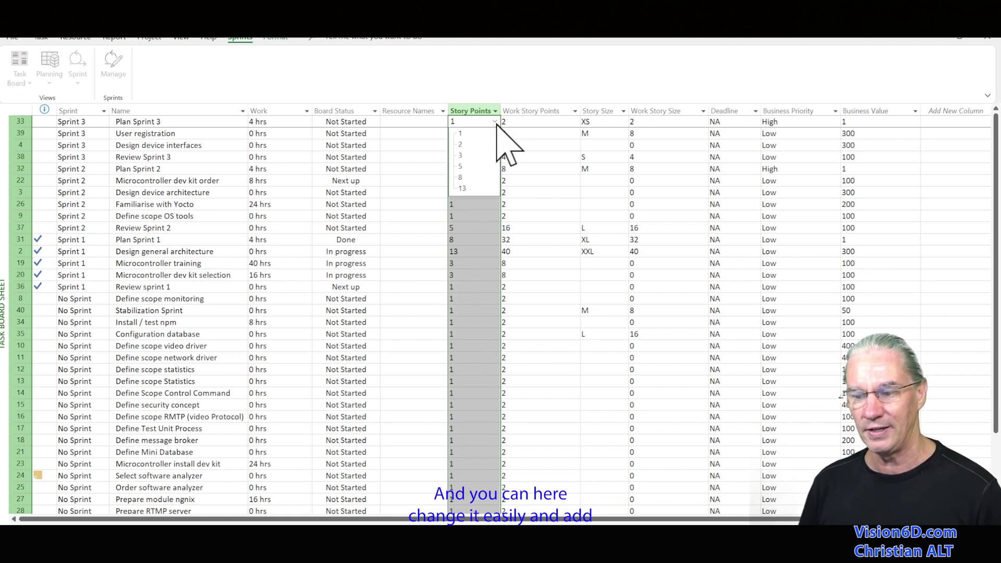
{"action": "key", "text": "Escape"}
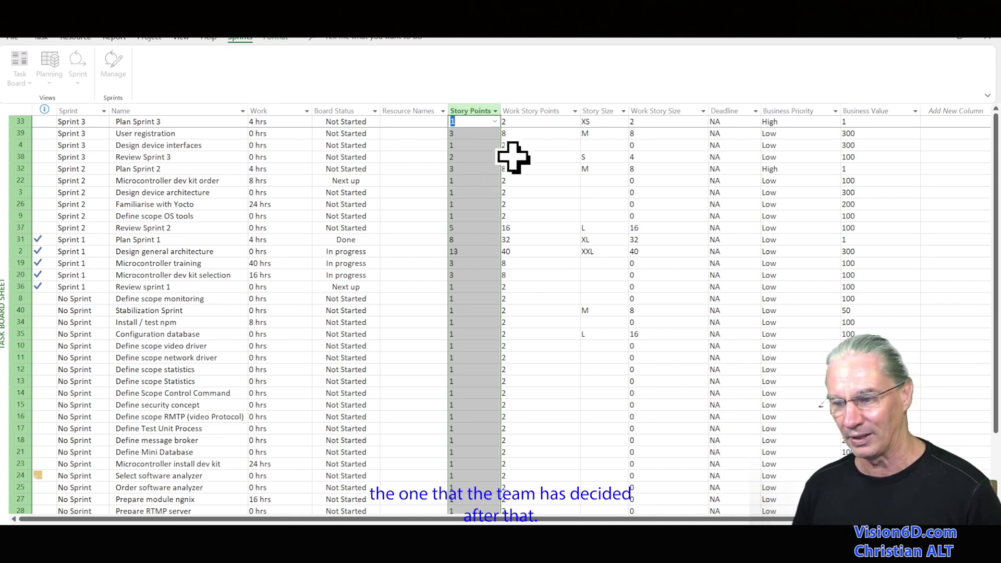
- Examine the sheet's Story Size column and the sizes selectable for Plan Sprint 3, without changing anything
{"action": "left_click", "coordinate": [600, 111]}
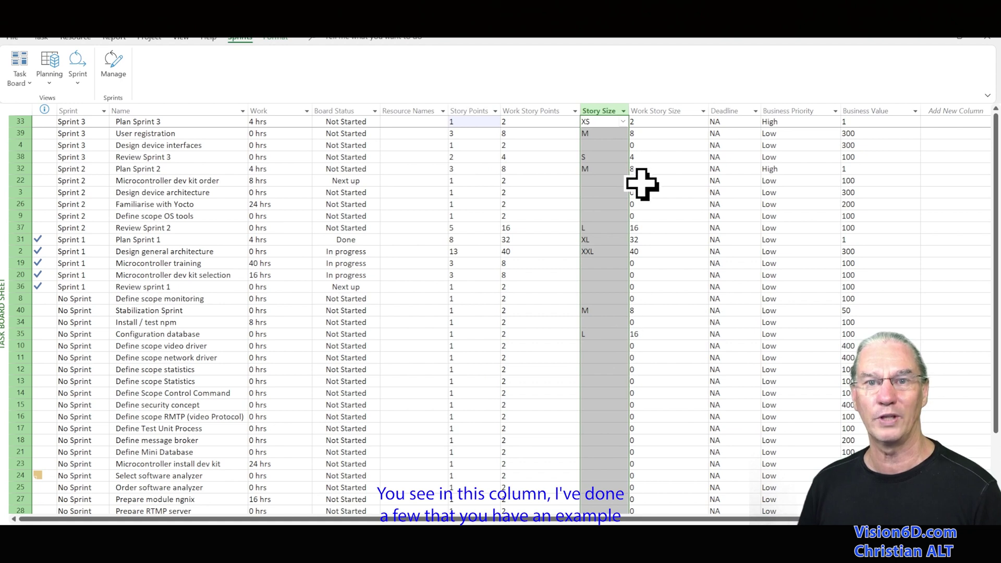
{"action": "left_click", "coordinate": [624, 122]}
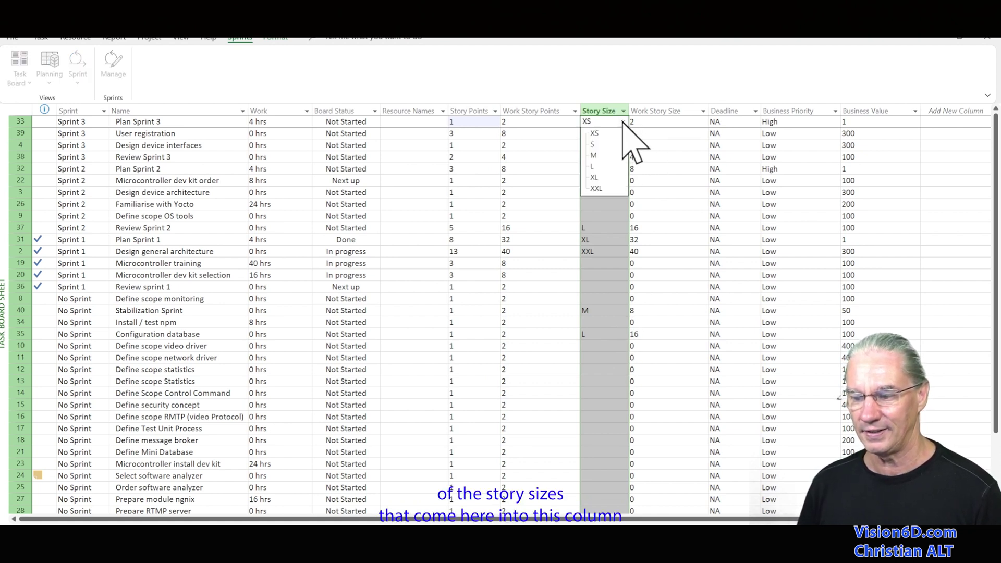
{"action": "key", "text": "Escape"}
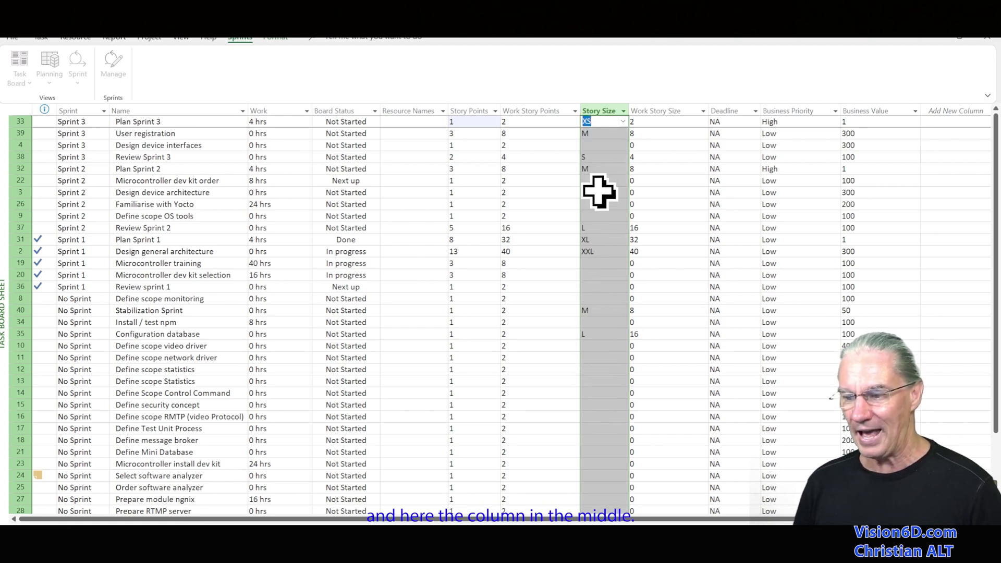
- Review the Work Story Points, Deadline, Business Priority and Business Value columns in the Task Board Sheet
{"action": "left_click", "coordinate": [557, 109]}
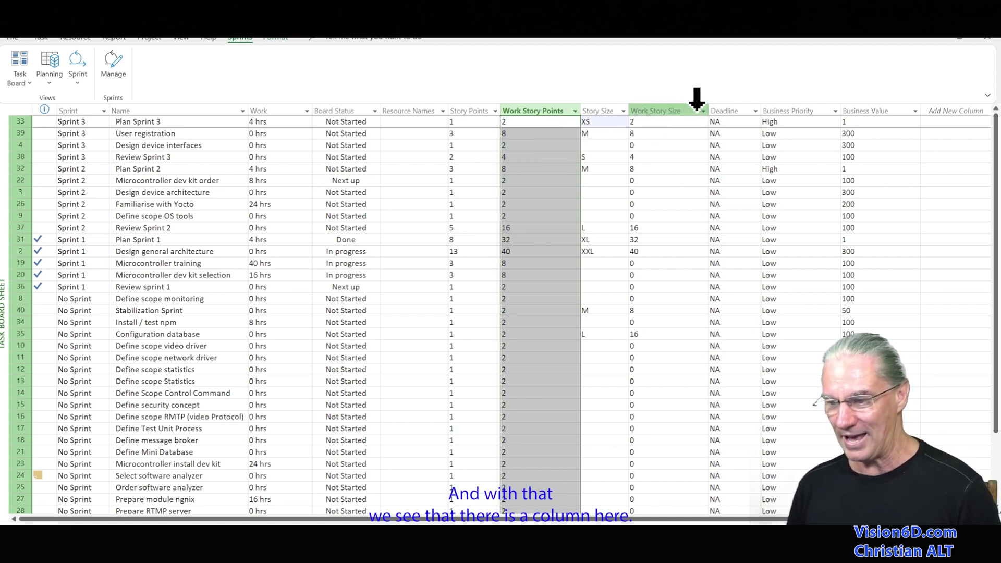
{"action": "left_click", "coordinate": [747, 108]}
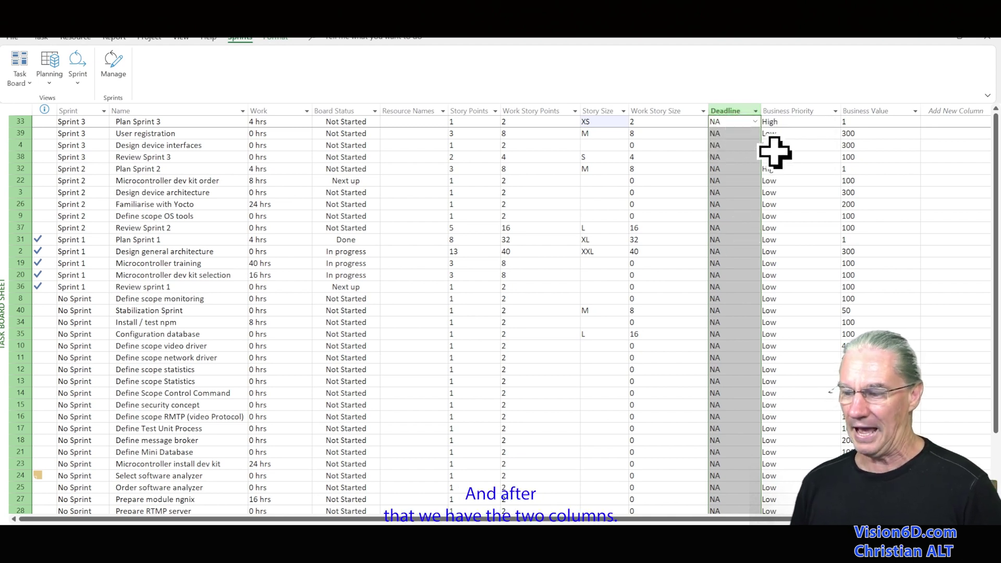
{"action": "left_click", "coordinate": [799, 105]}
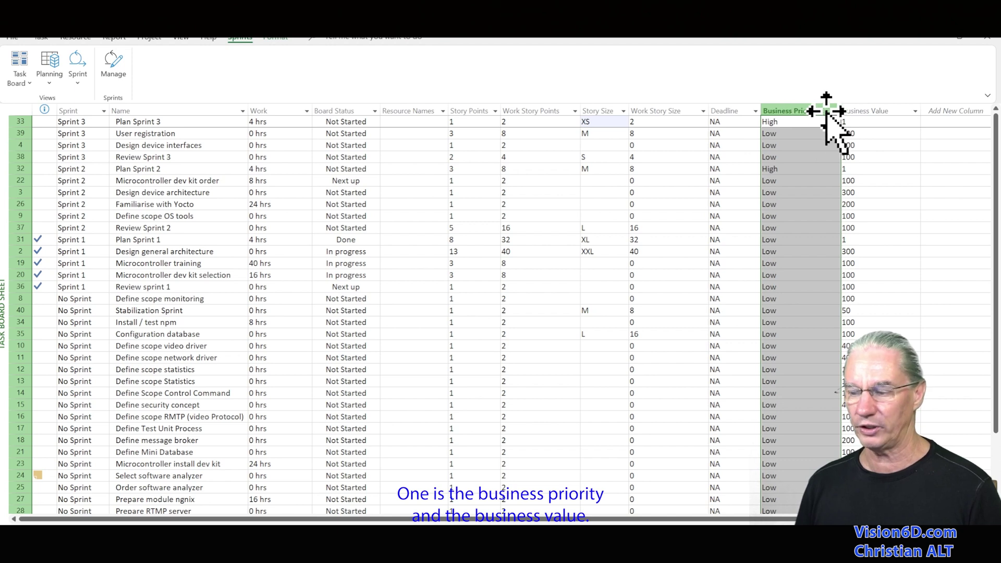
{"action": "left_click", "coordinate": [887, 111]}
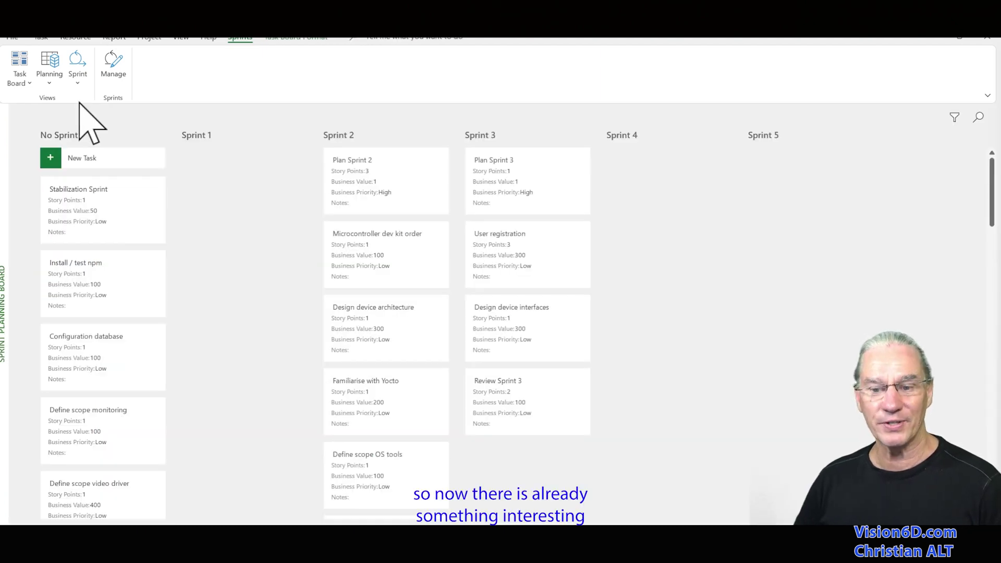
- Open the Boards - Task Status report and review the board status of the remaining tasks
{"action": "left_click", "coordinate": [114, 36]}
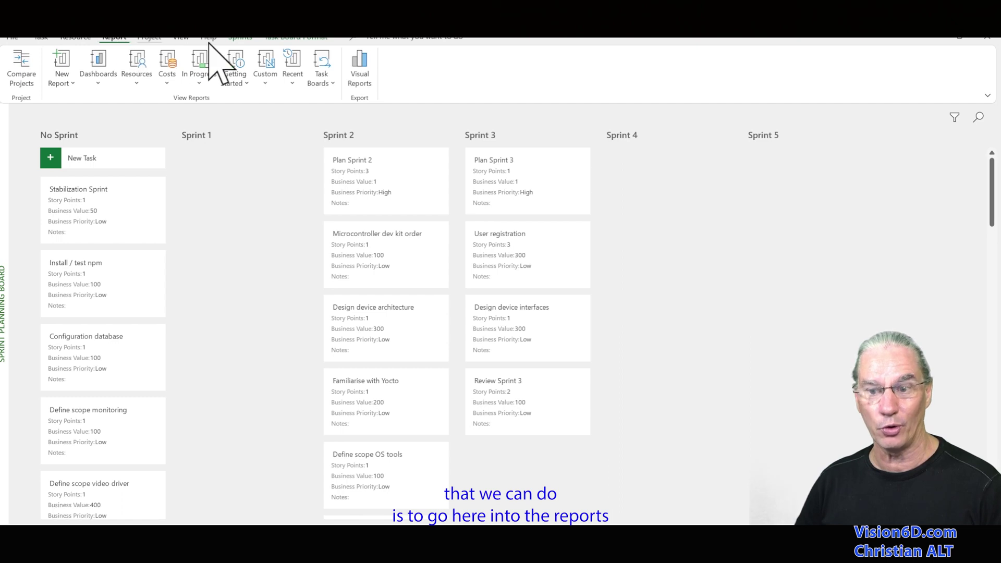
{"action": "left_click", "coordinate": [331, 82]}
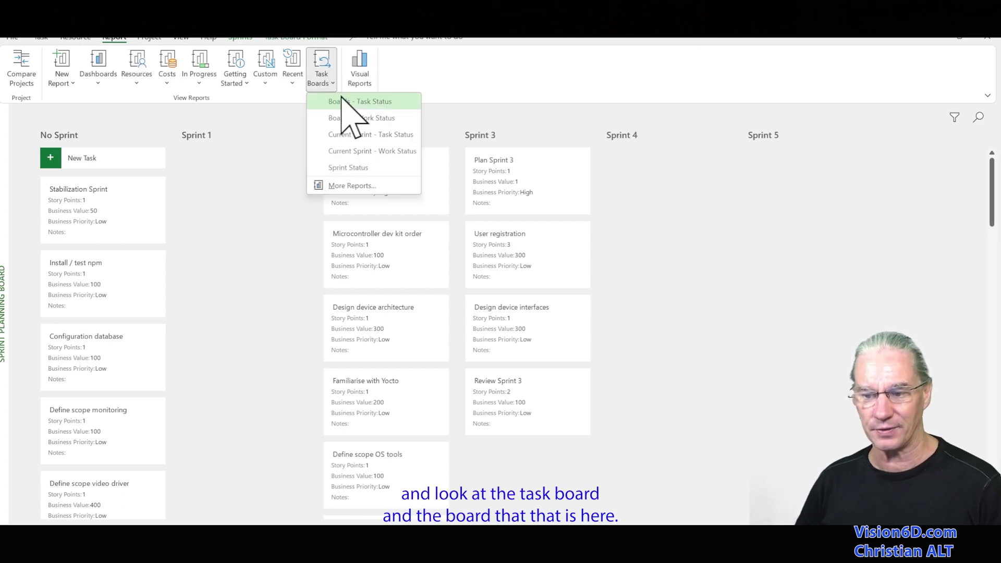
{"action": "left_click", "coordinate": [346, 100]}
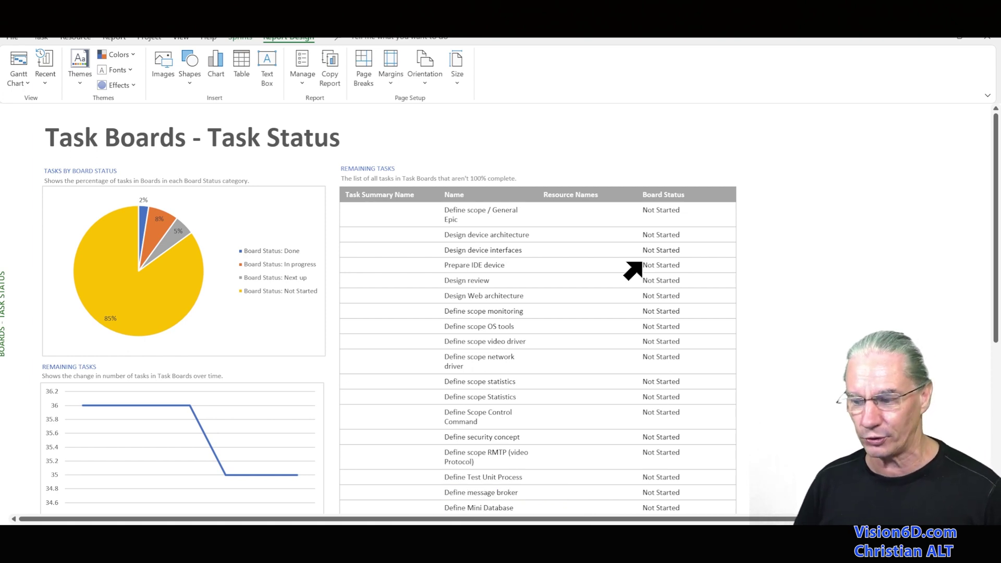
{"action": "scroll", "coordinate": [652, 207], "scroll_direction": "down", "scroll_amount": 3}
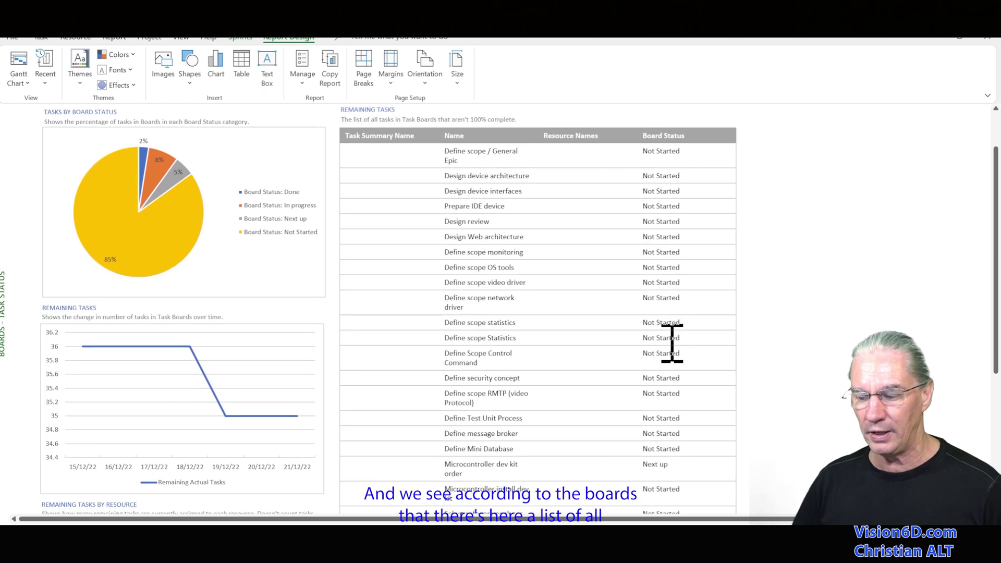
{"action": "scroll", "coordinate": [657, 227], "scroll_direction": "down", "scroll_amount": 4}
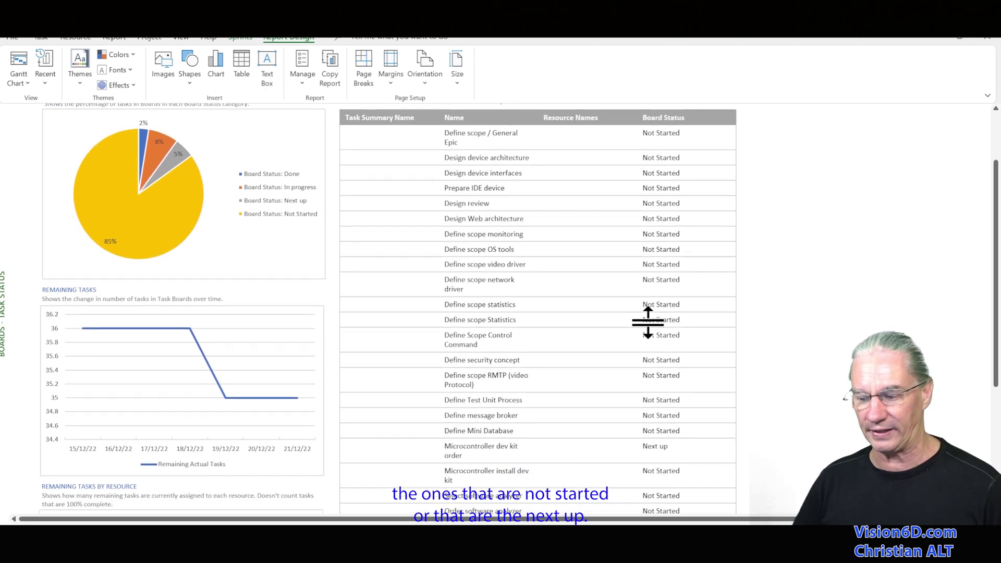
- Examine the rest of the Remaining Tasks list in the Task Status report, then return to the report's beginning
{"action": "scroll", "coordinate": [660, 396], "scroll_direction": "down", "scroll_amount": 2}
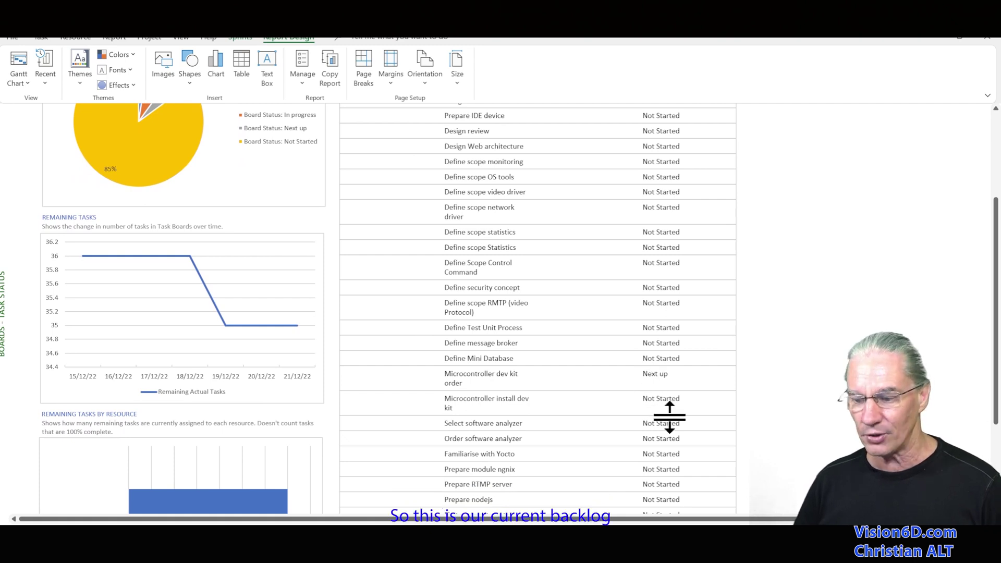
{"action": "scroll", "coordinate": [669, 417], "scroll_direction": "up", "scroll_amount": 4}
{"action": "scroll", "coordinate": [670, 417], "scroll_direction": "up", "scroll_amount": 1}
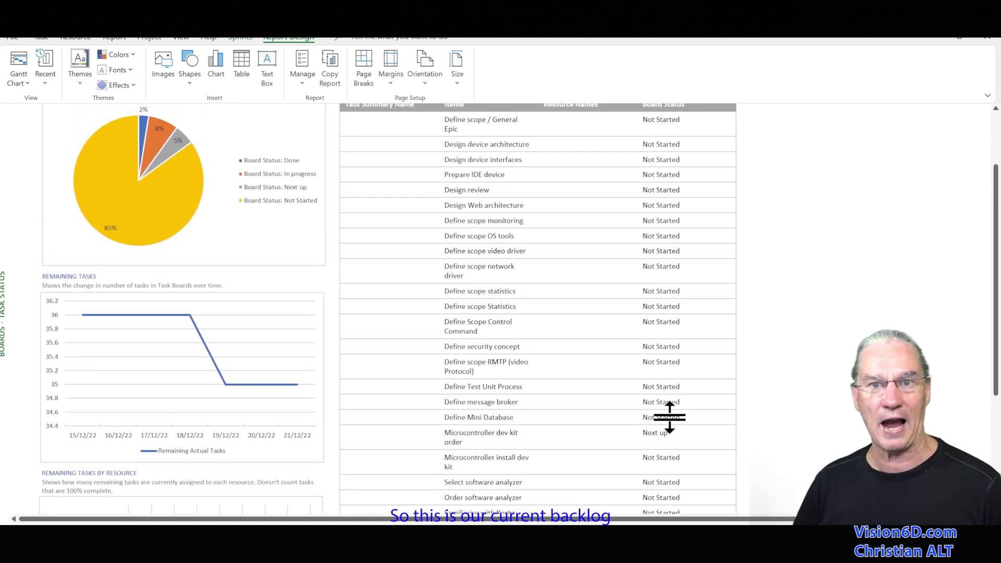
{"action": "scroll", "coordinate": [218, 183], "scroll_direction": "up", "scroll_amount": 6}
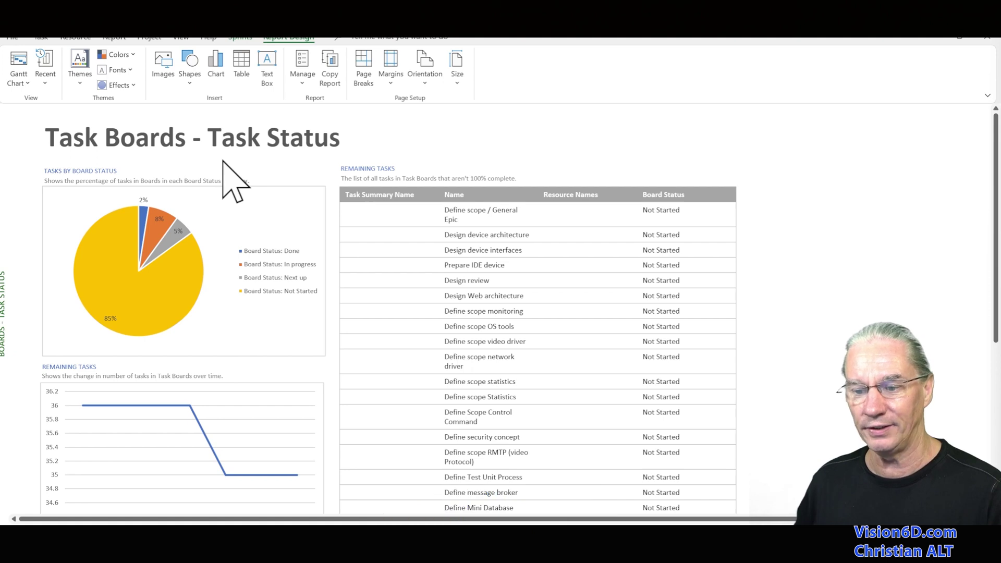
- Open the recently used v6-Story-points report to view its Story Points chart
{"action": "left_click", "coordinate": [119, 38]}
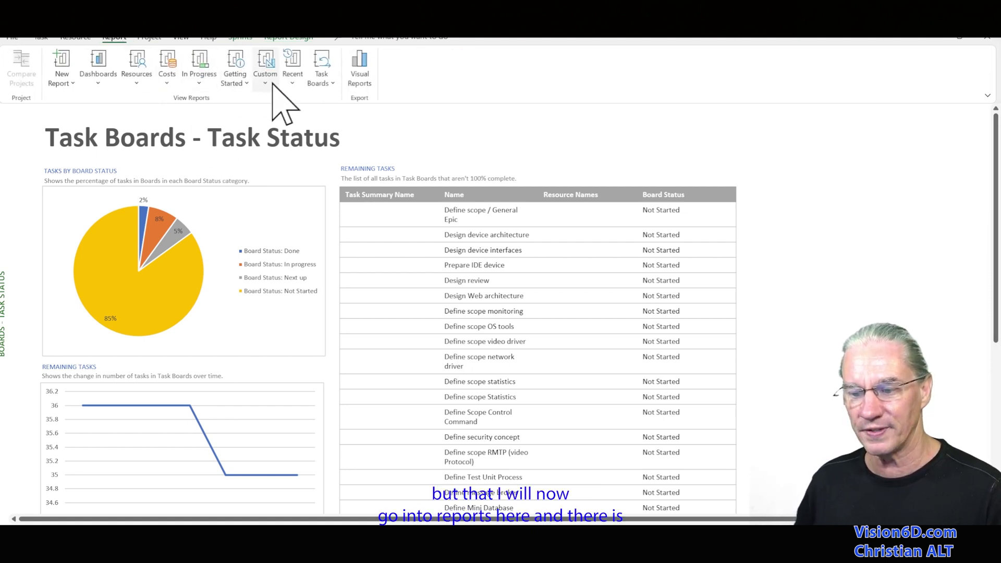
{"action": "left_click", "coordinate": [293, 82]}
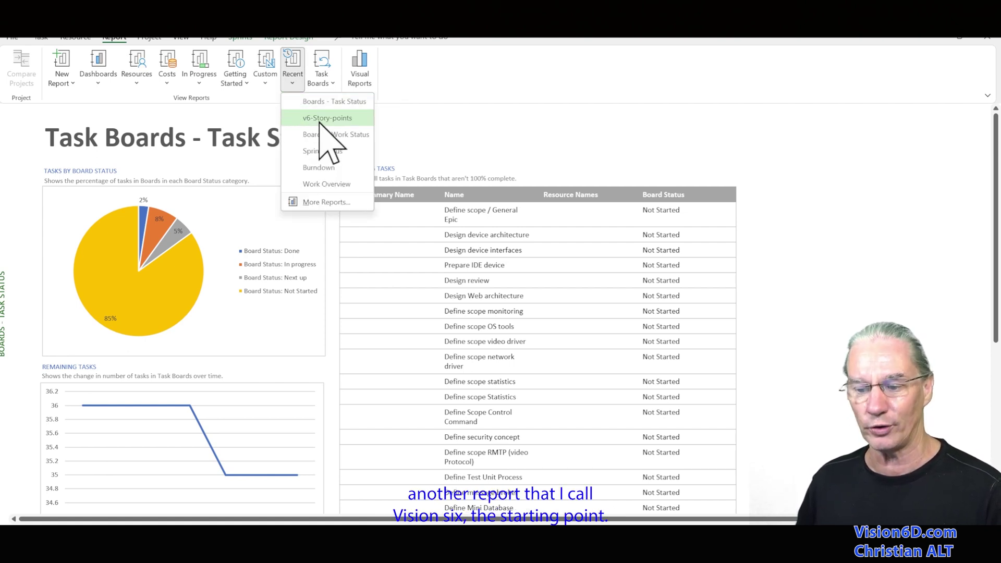
{"action": "left_click", "coordinate": [321, 119]}
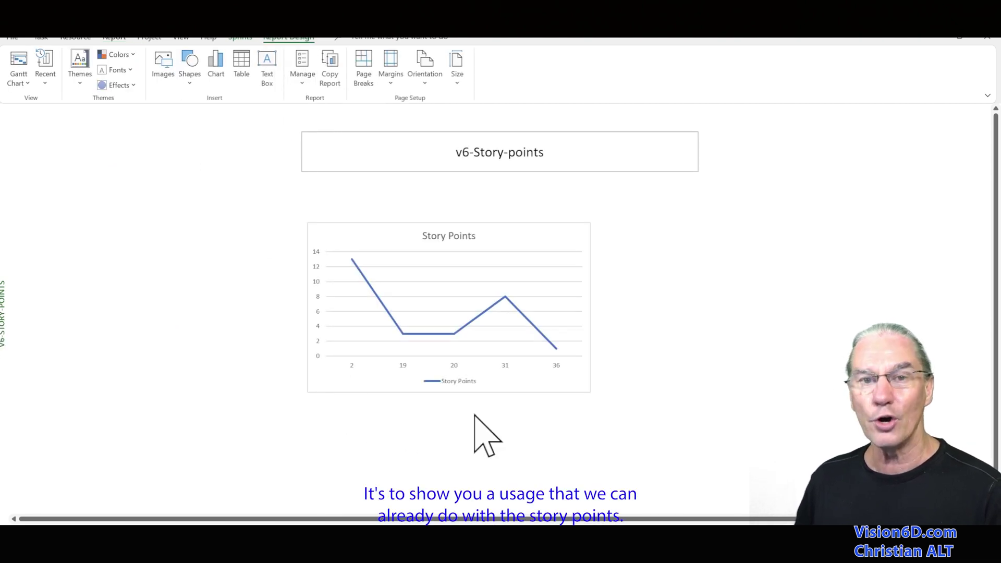